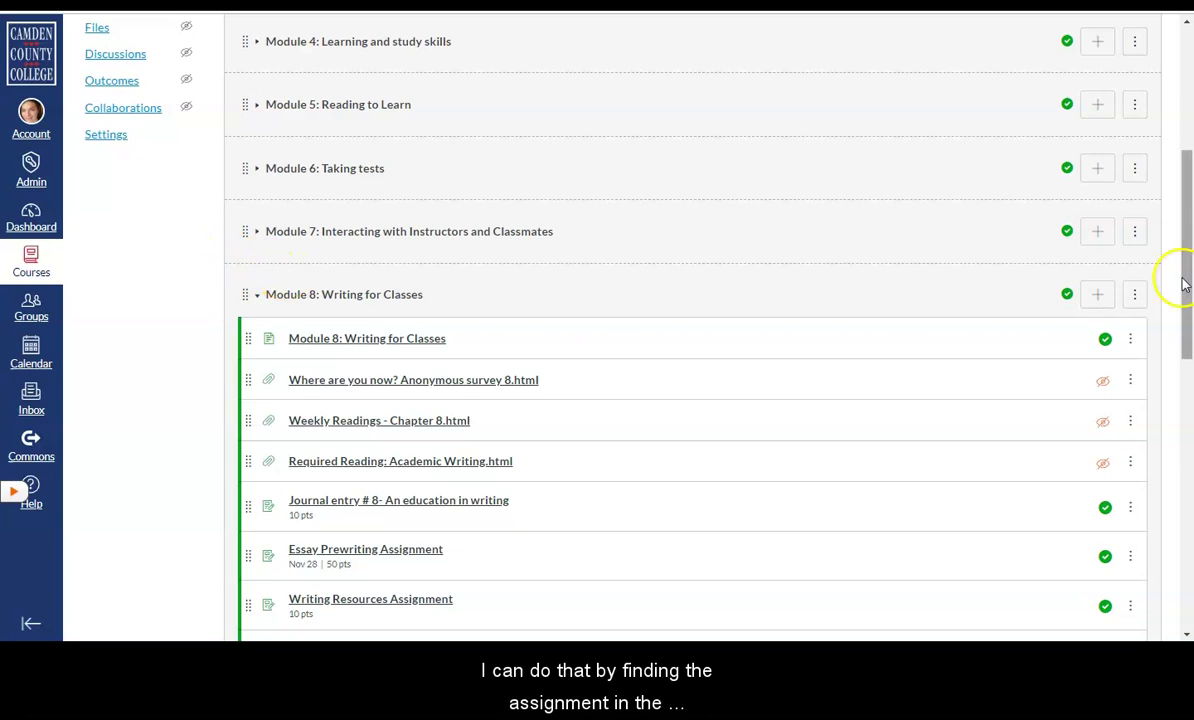
Open the Essay Prewriting Assignment from Module 8: Writing for Classes for editing
{"action": "scroll", "coordinate": [1183, 285], "scroll_direction": "up", "scroll_amount": 2}
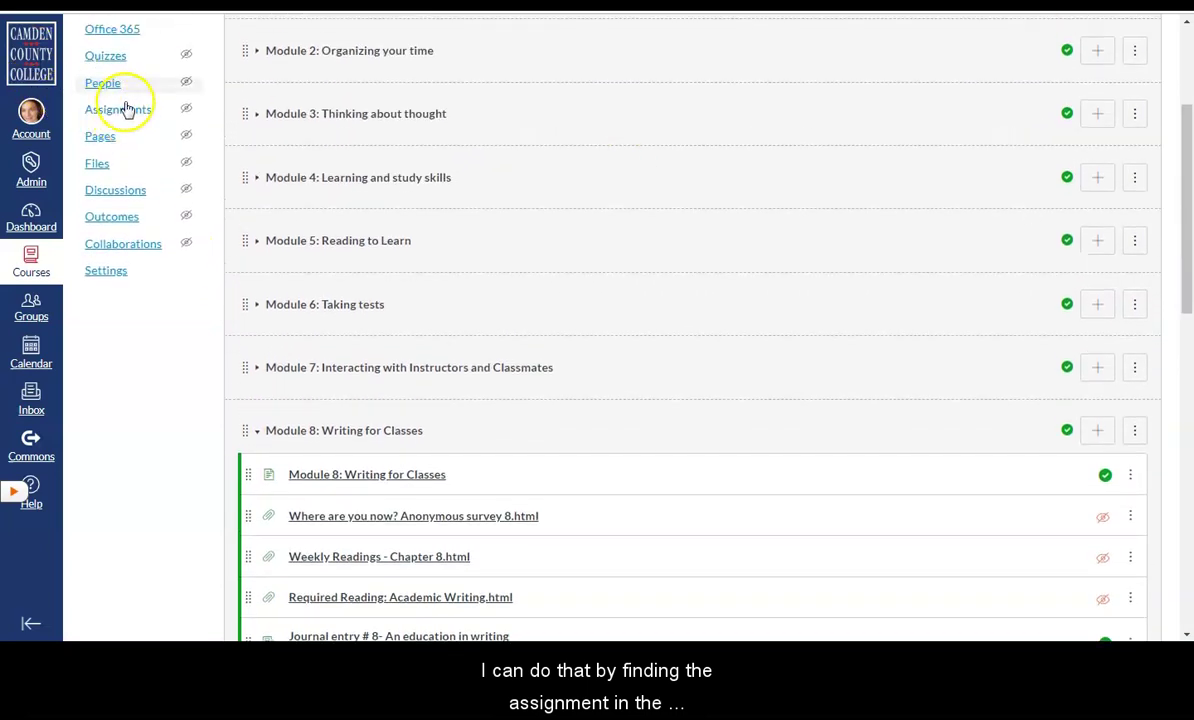
{"action": "scroll", "coordinate": [536, 24], "scroll_direction": "down", "scroll_amount": 4}
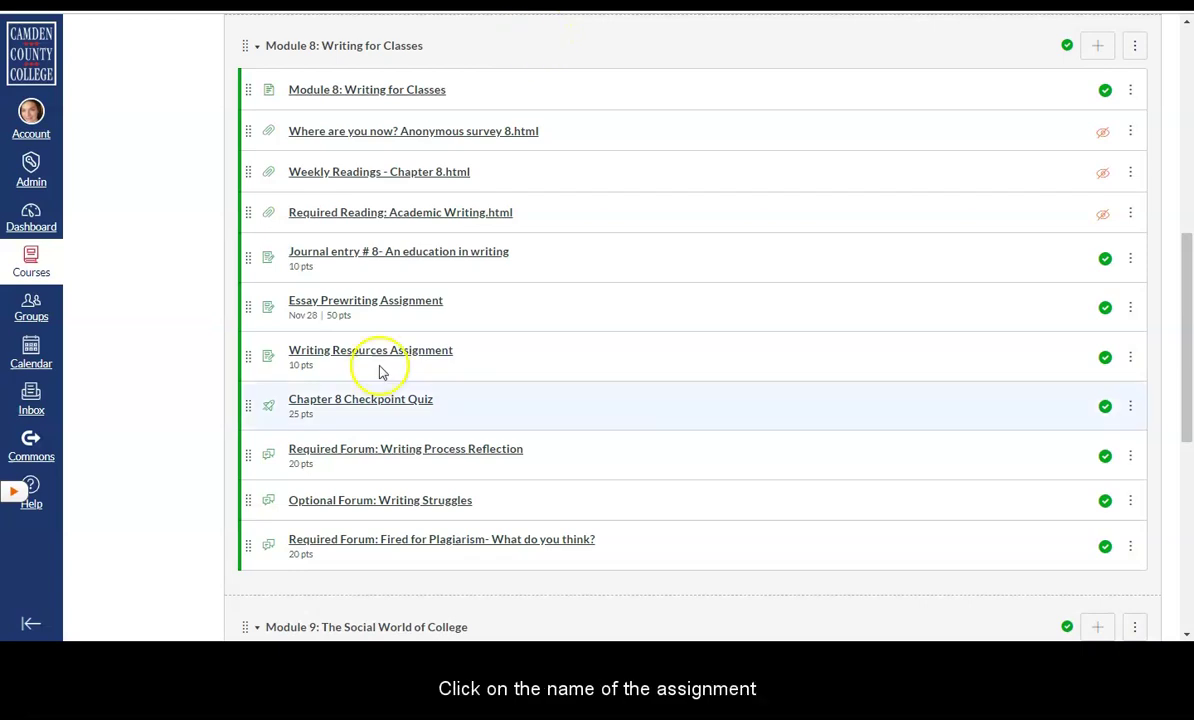
{"action": "left_click", "coordinate": [384, 301]}
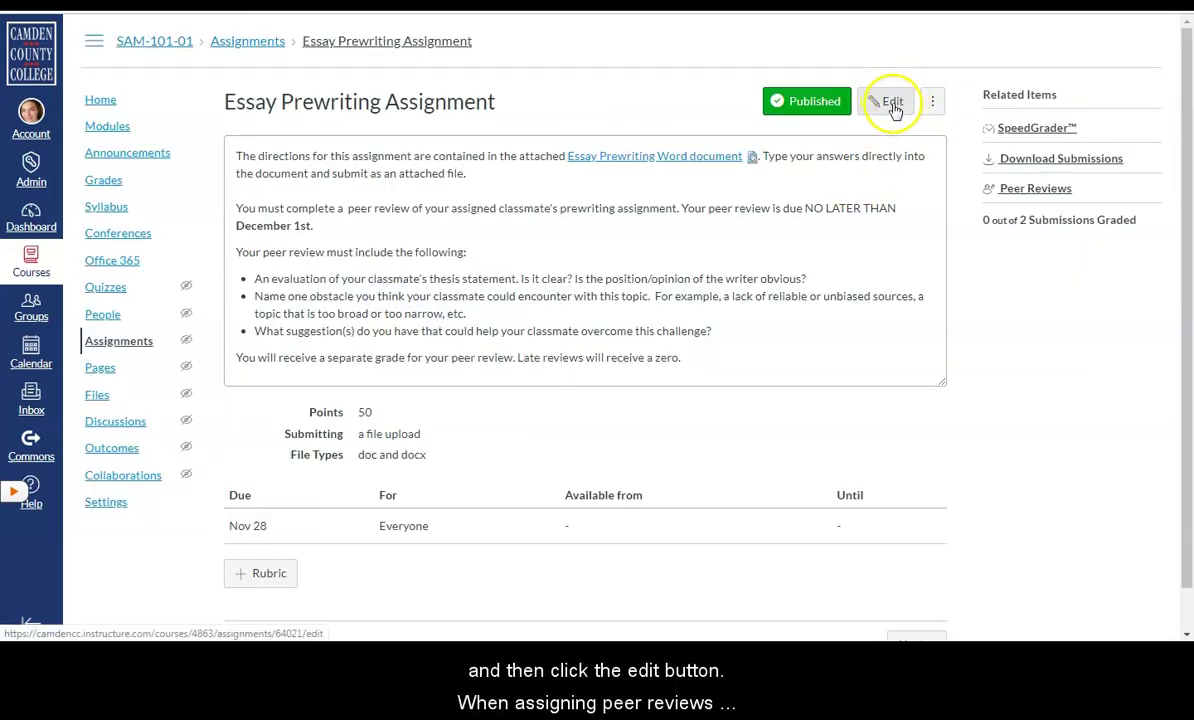
{"action": "left_click", "coordinate": [893, 104]}
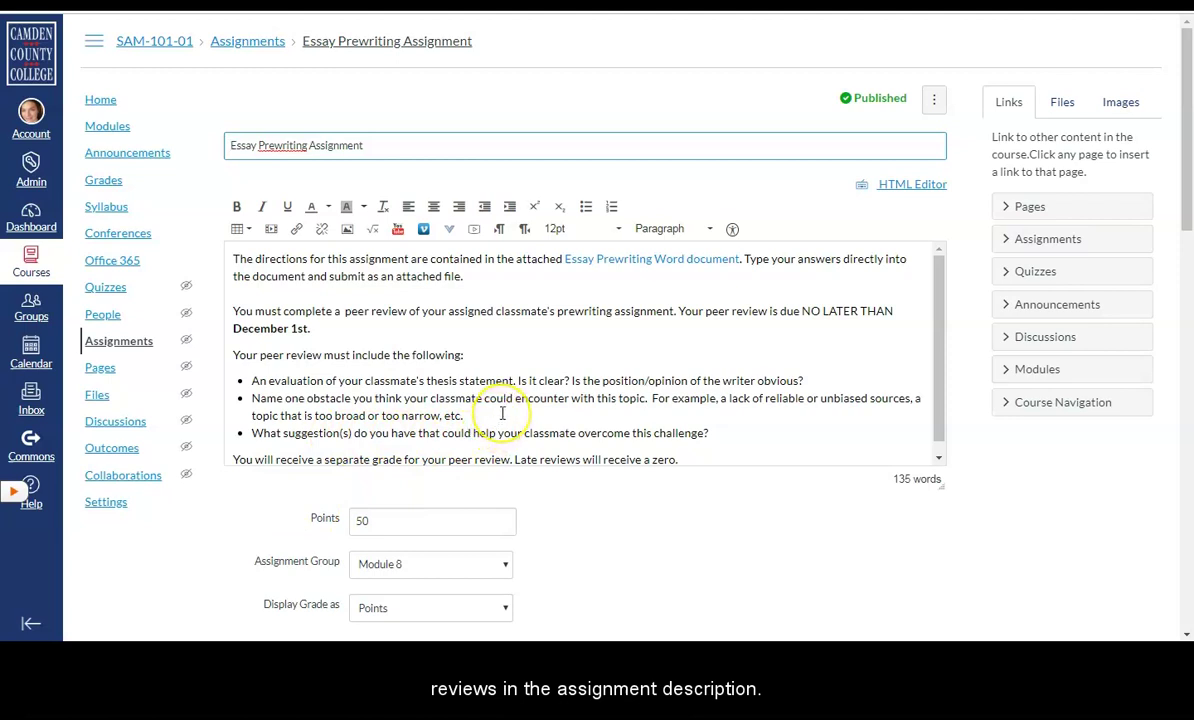
{"action": "left_click", "coordinate": [303, 340]}
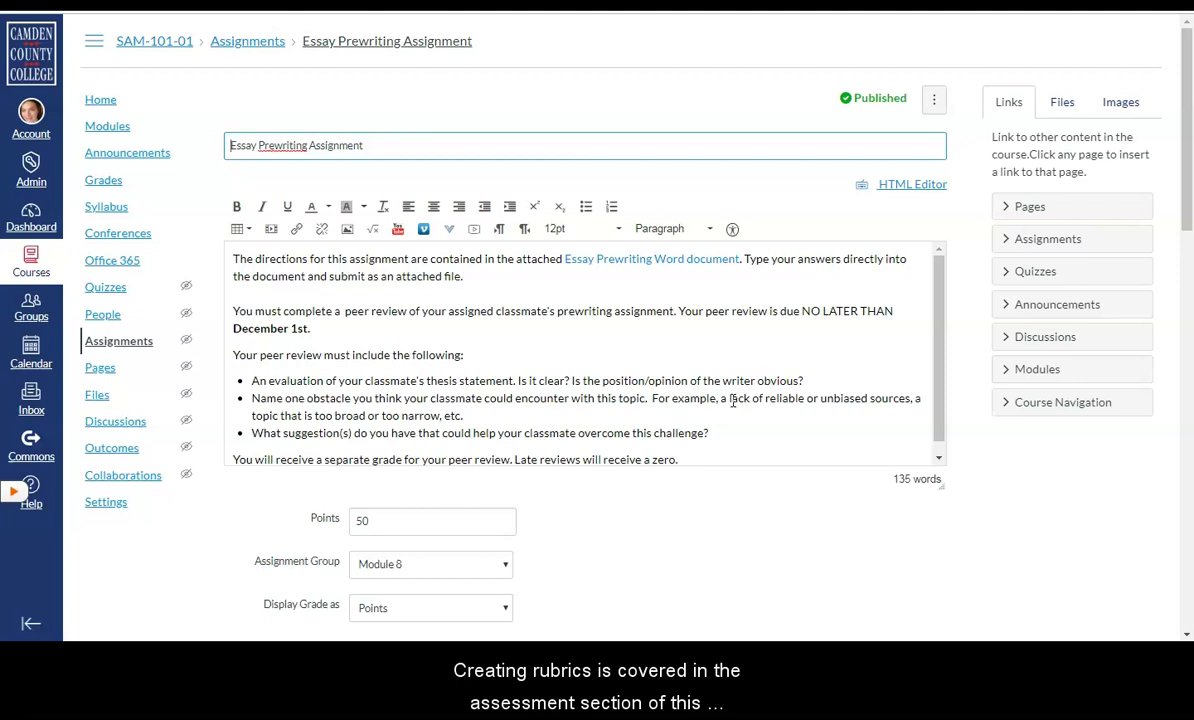
Try automatic assignment of the required peer reviews and switch back to manual assignment
{"action": "scroll", "coordinate": [745, 480], "scroll_direction": "down", "scroll_amount": 3}
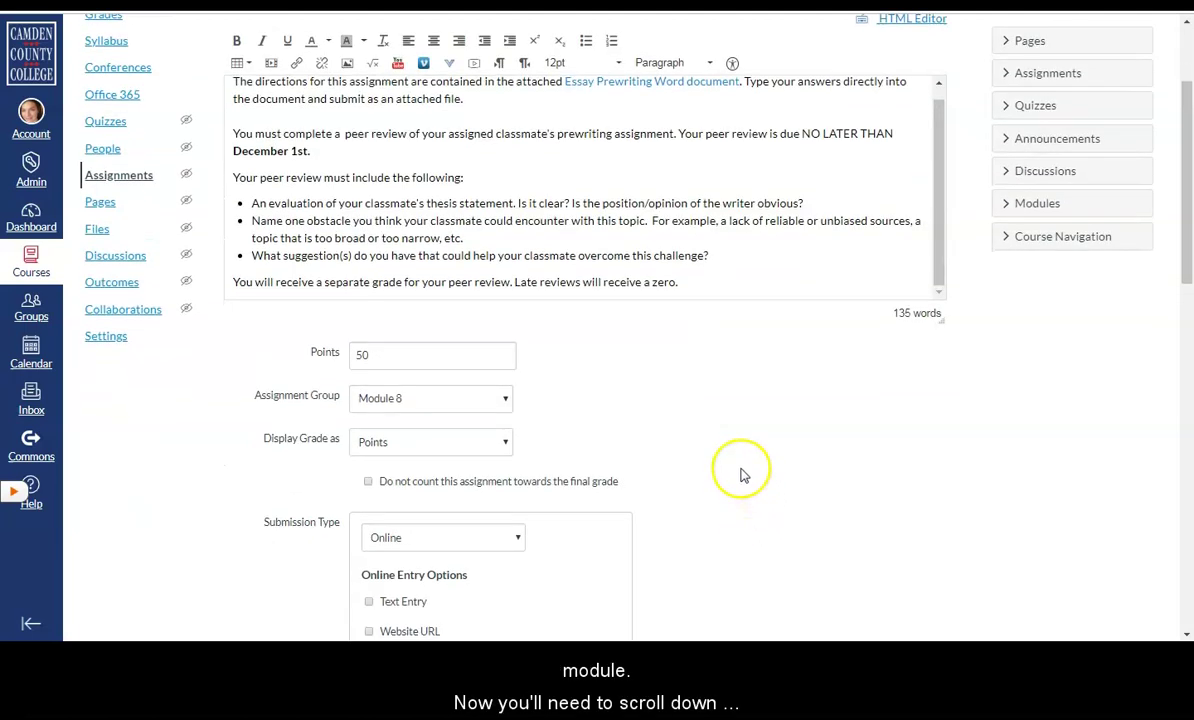
{"action": "scroll", "coordinate": [743, 475], "scroll_direction": "down", "scroll_amount": 5}
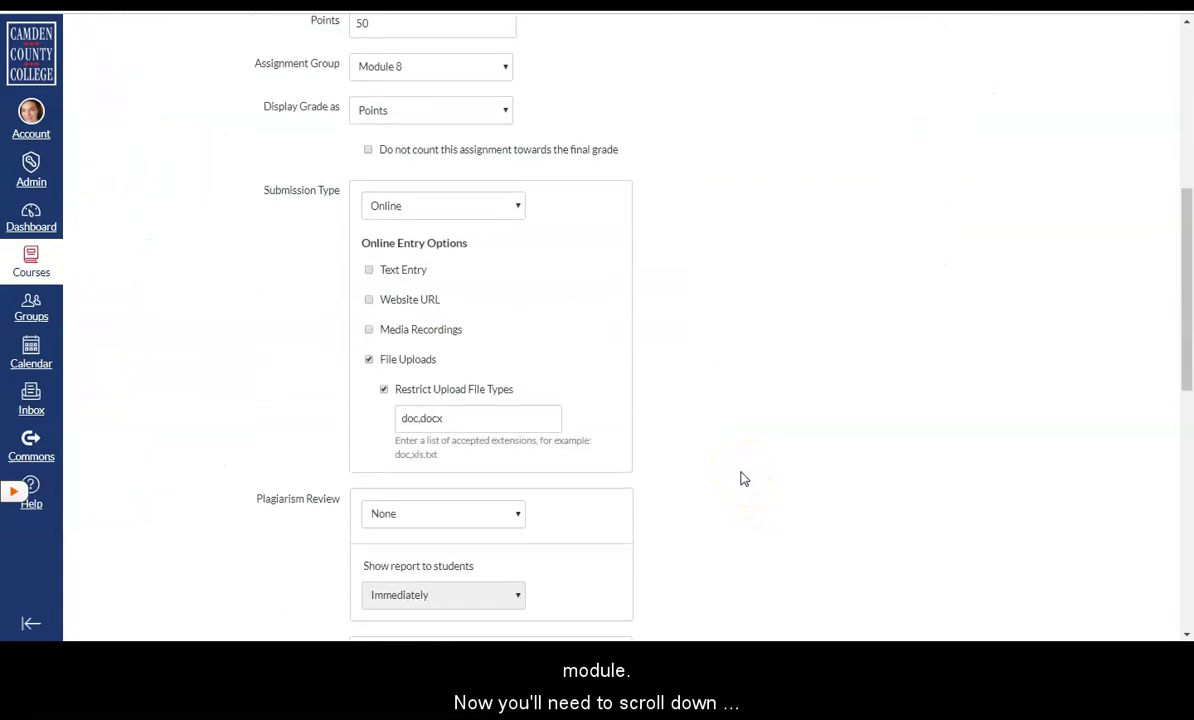
{"action": "scroll", "coordinate": [741, 480], "scroll_direction": "down", "scroll_amount": 3}
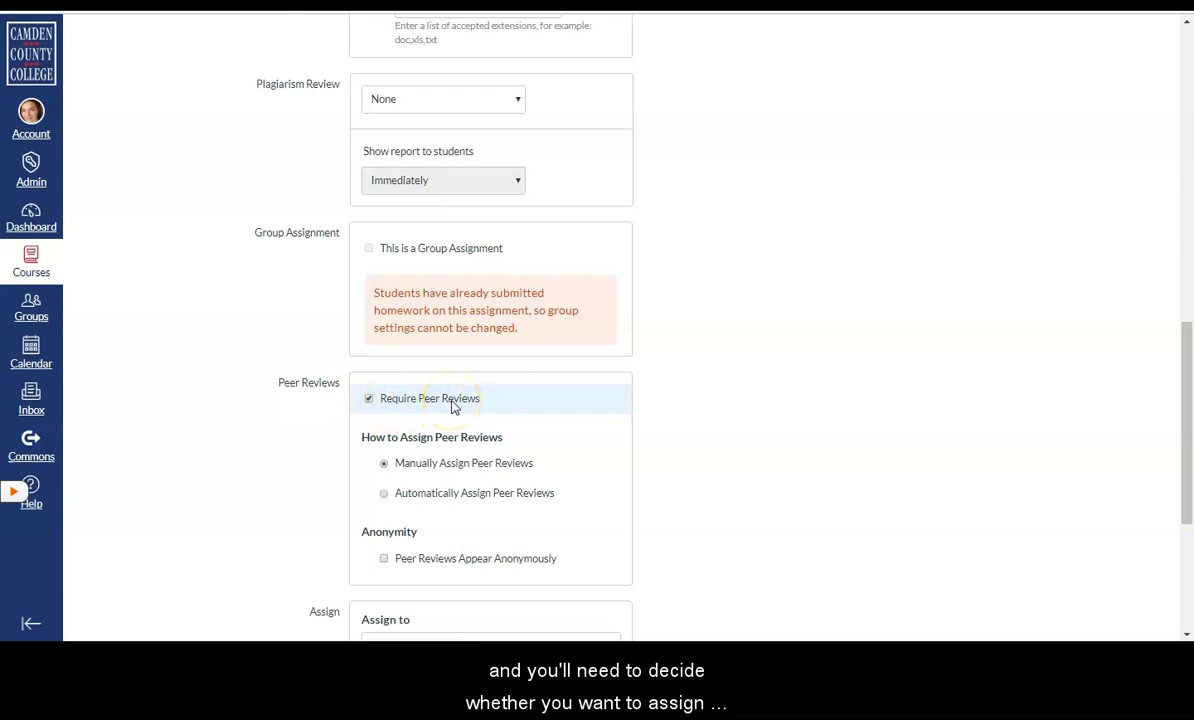
{"action": "left_click", "coordinate": [427, 481]}
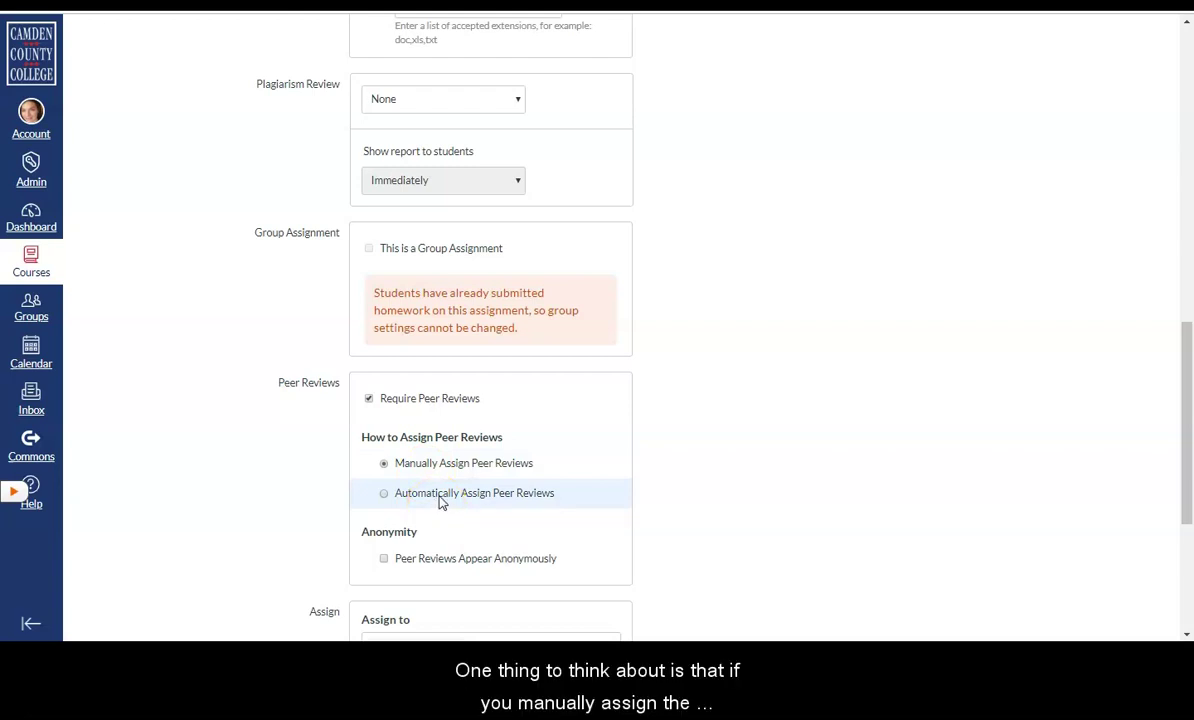
{"action": "left_click", "coordinate": [438, 477]}
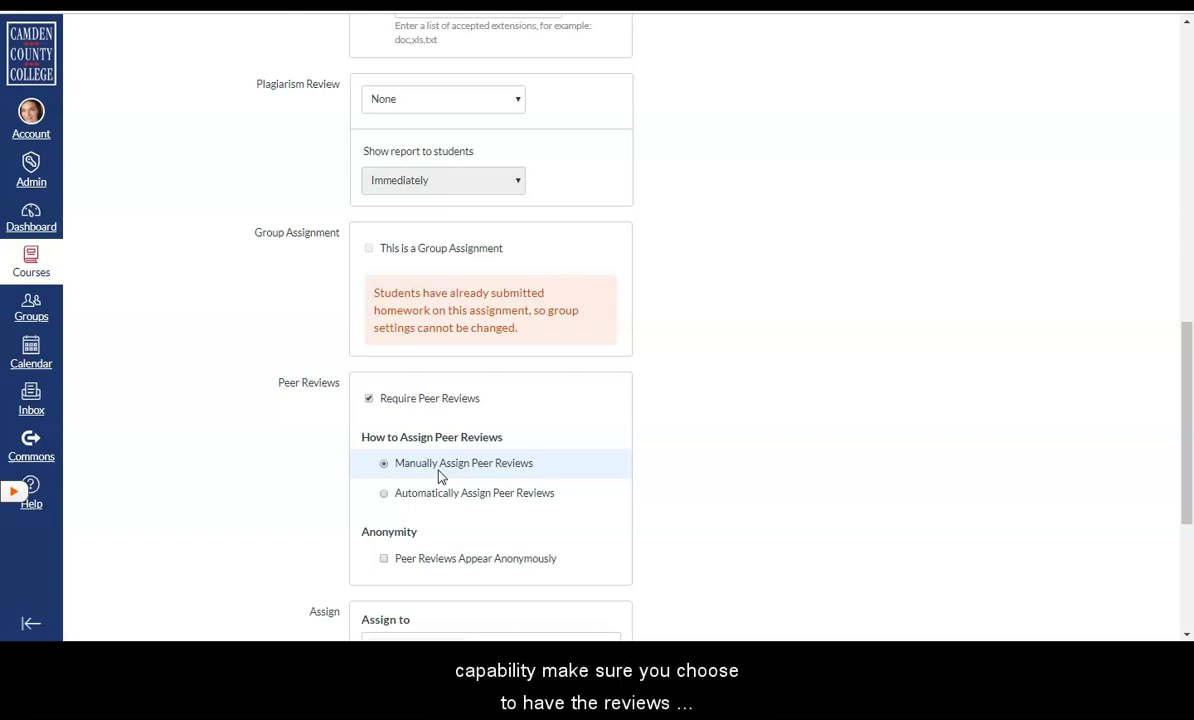
{"action": "left_click", "coordinate": [385, 495]}
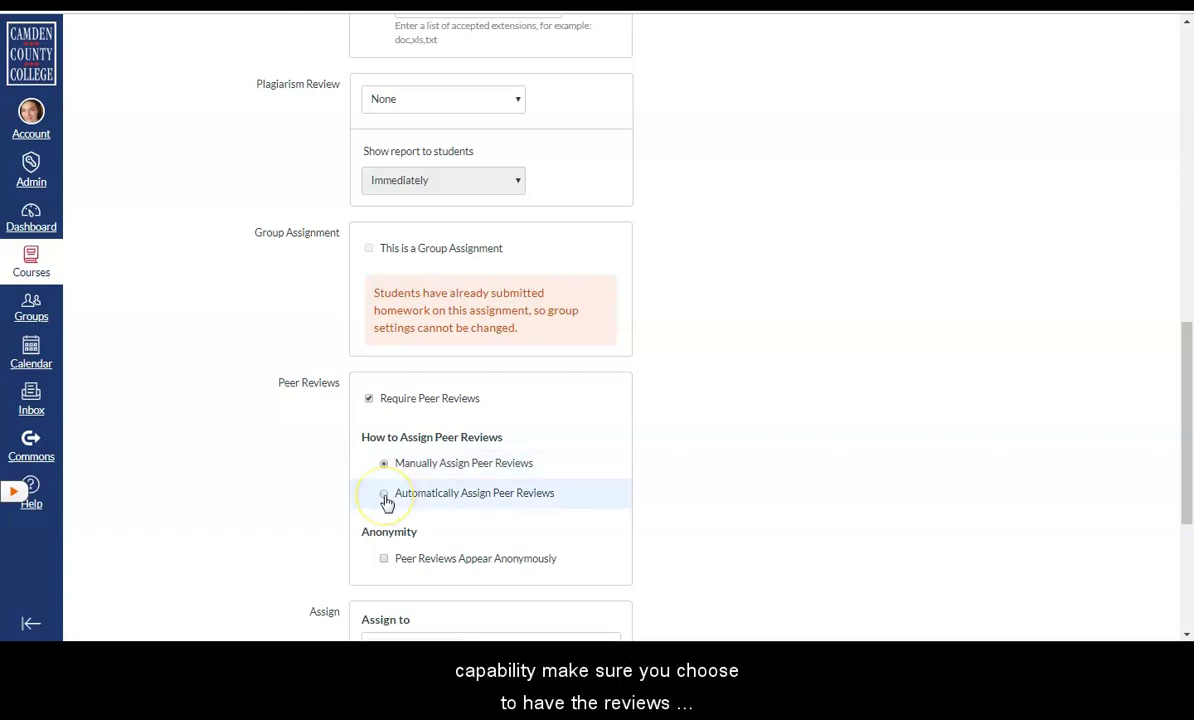
{"action": "left_click", "coordinate": [385, 497]}
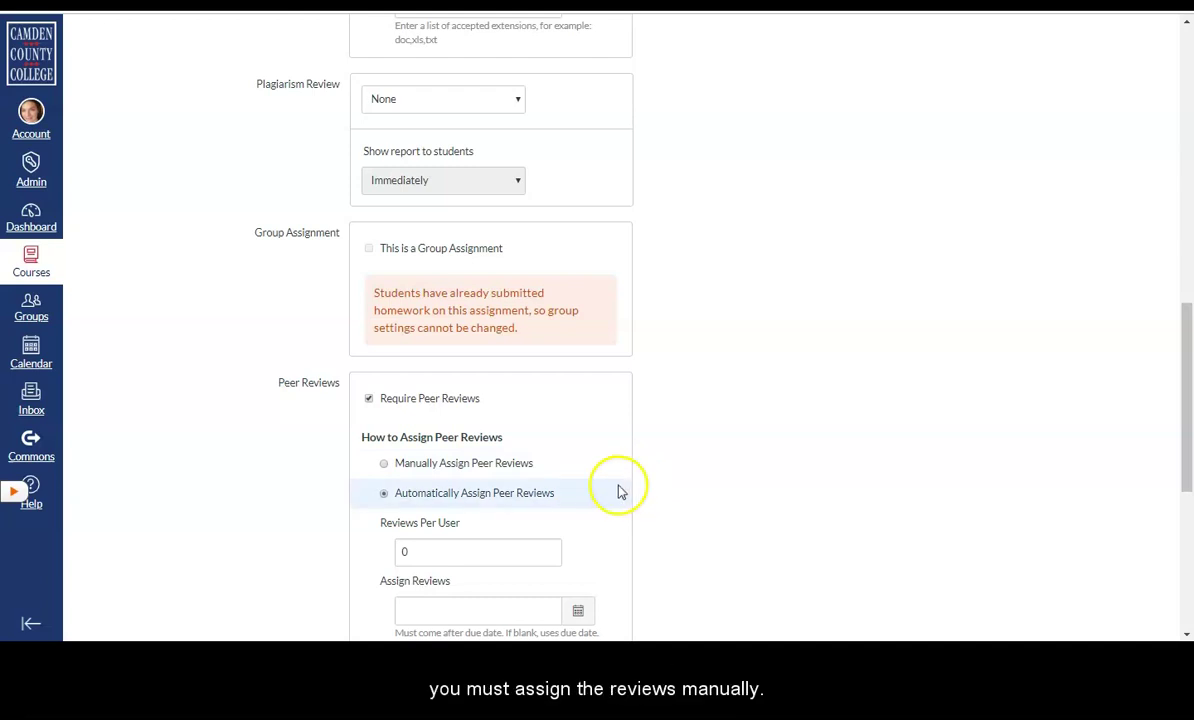
{"action": "left_click", "coordinate": [384, 466]}
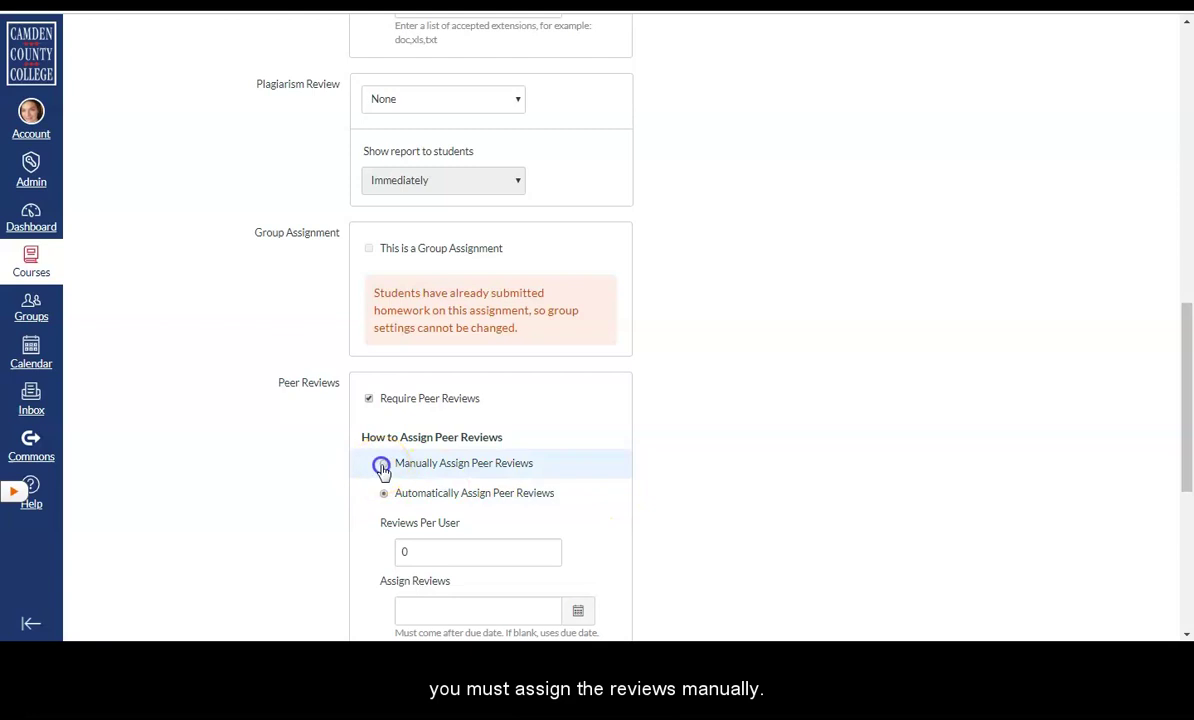
{"action": "scroll", "coordinate": [527, 453], "scroll_direction": "down", "scroll_amount": 1}
{"action": "scroll", "coordinate": [527, 453], "scroll_direction": "down", "scroll_amount": 1}
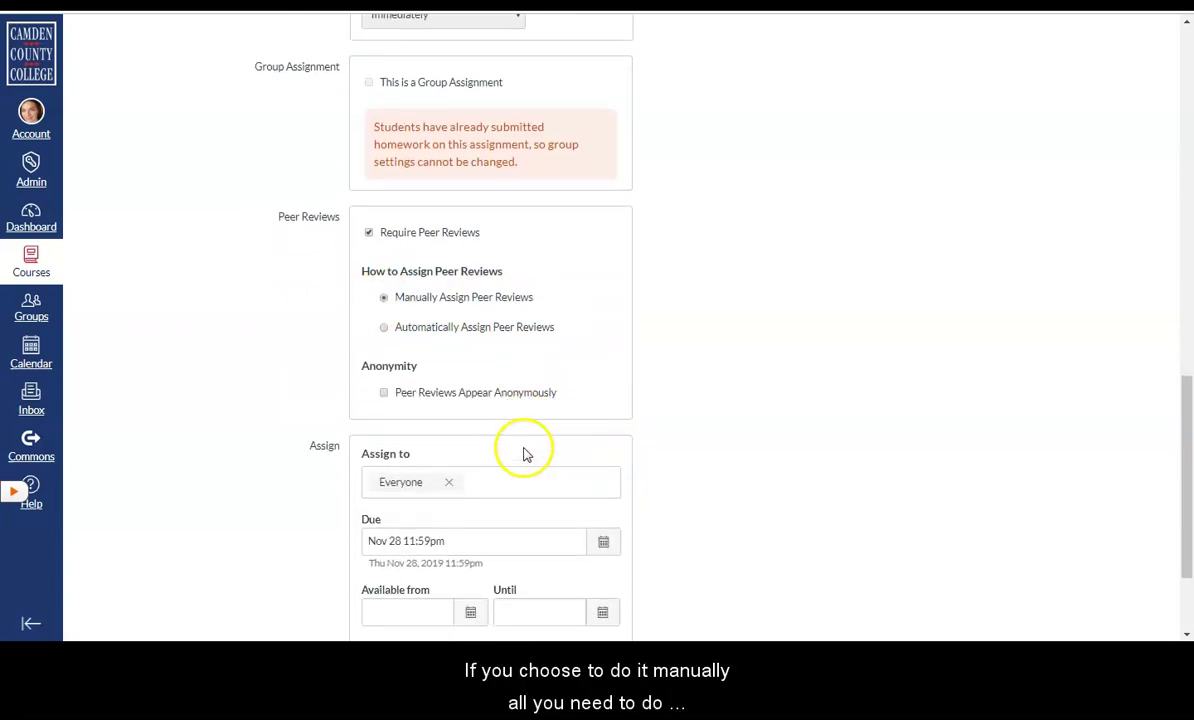
Have peer reviews assigned automatically, with 1 review per user and an assign date of Nov 27, 2019
{"action": "left_click", "coordinate": [384, 330]}
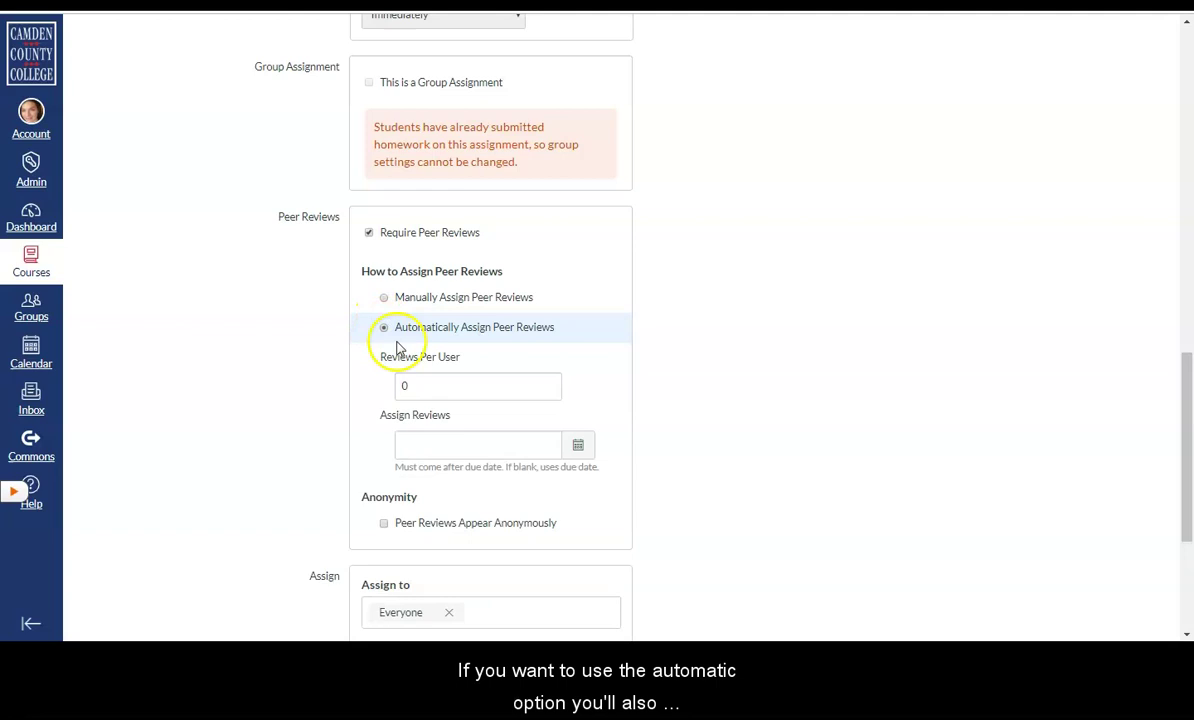
{"action": "left_click", "coordinate": [422, 385]}
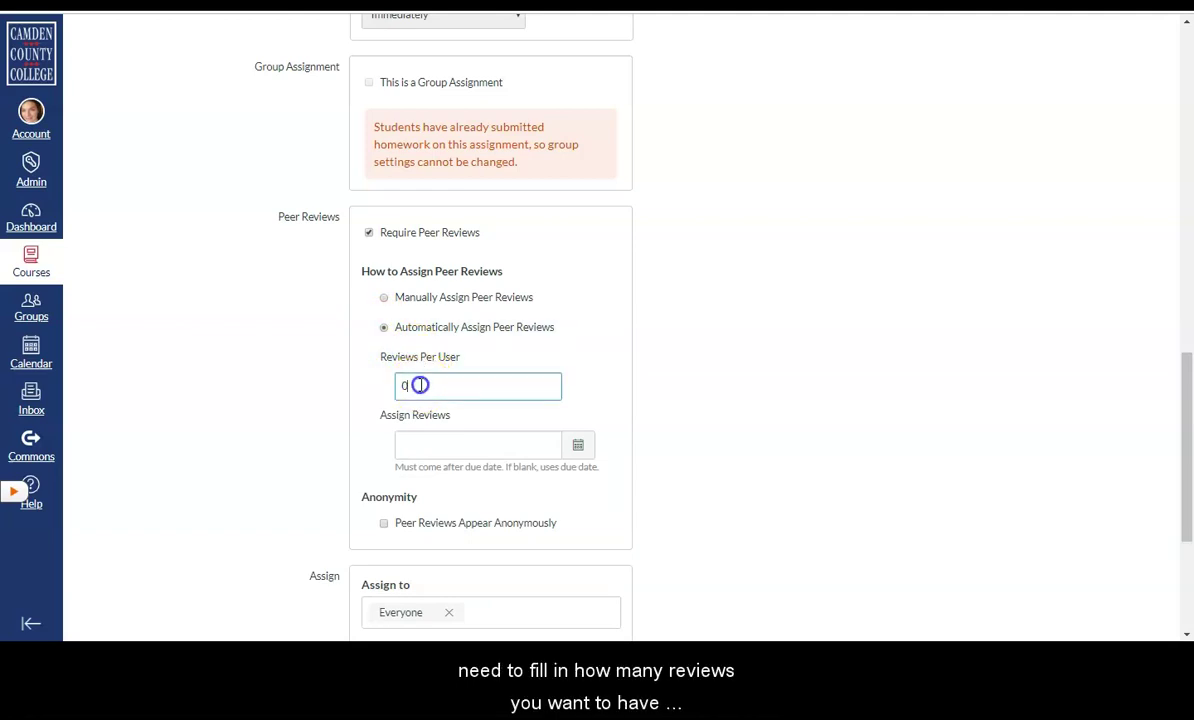
{"action": "key", "text": "BackSpace"}
{"action": "type", "text": "1"}
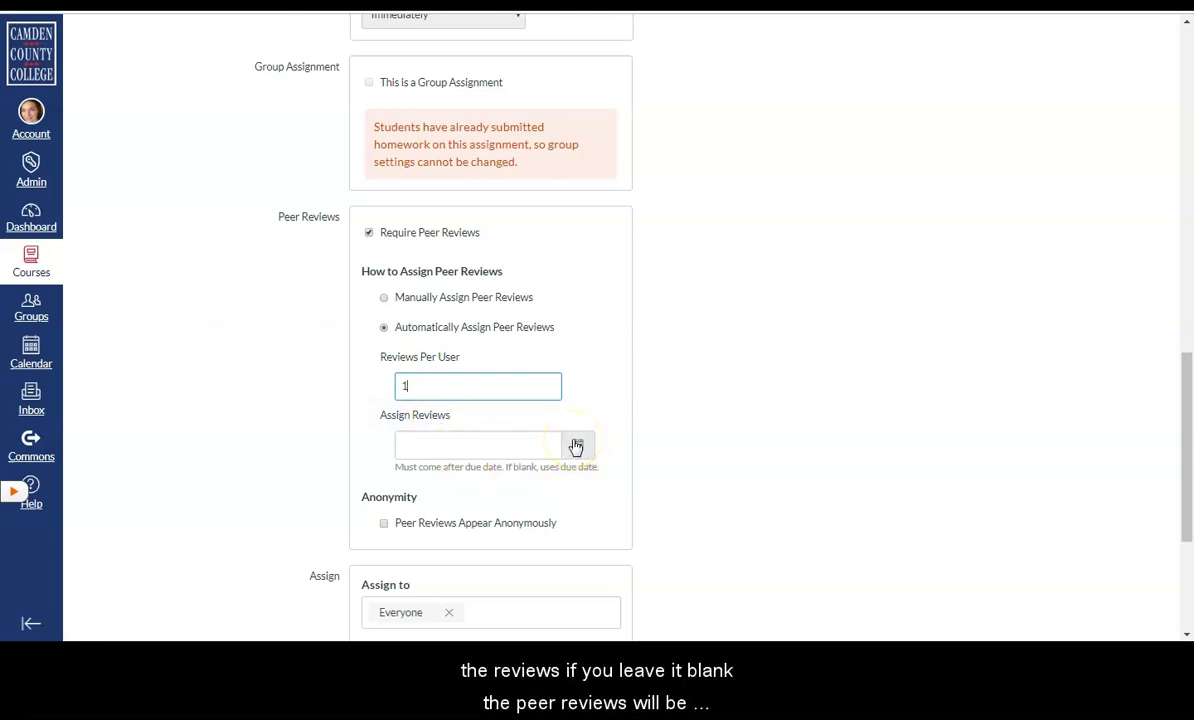
{"action": "left_click", "coordinate": [413, 493]}
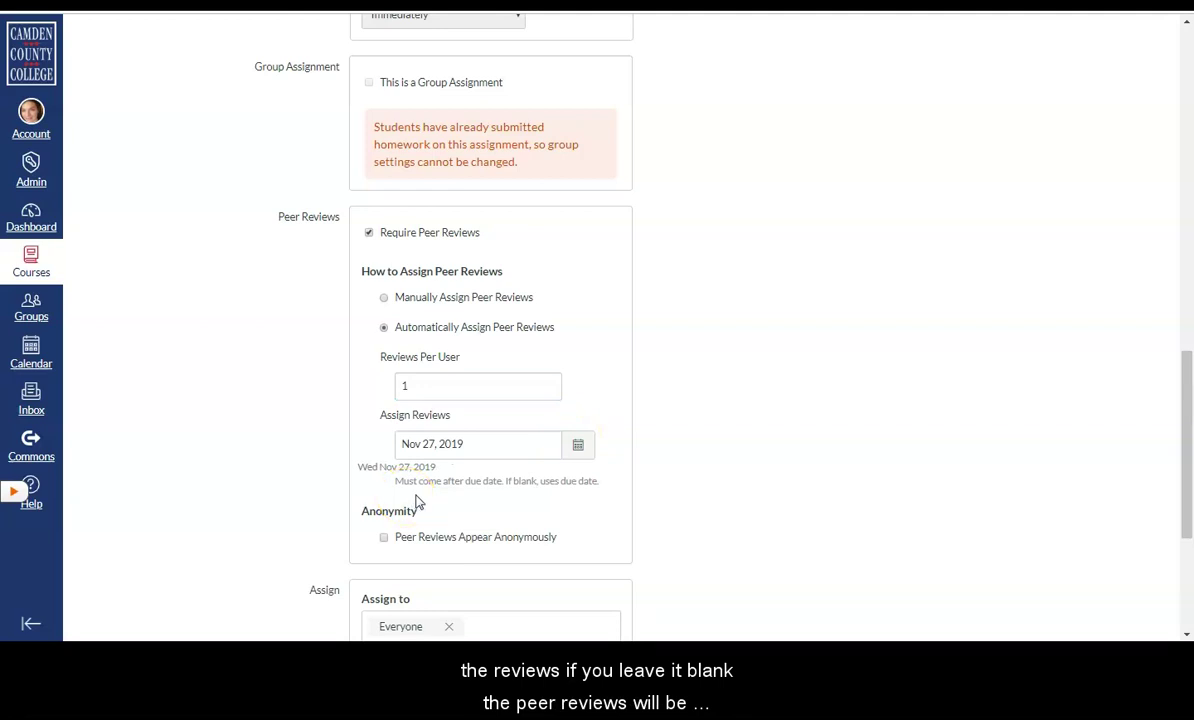
{"action": "left_click", "coordinate": [425, 497]}
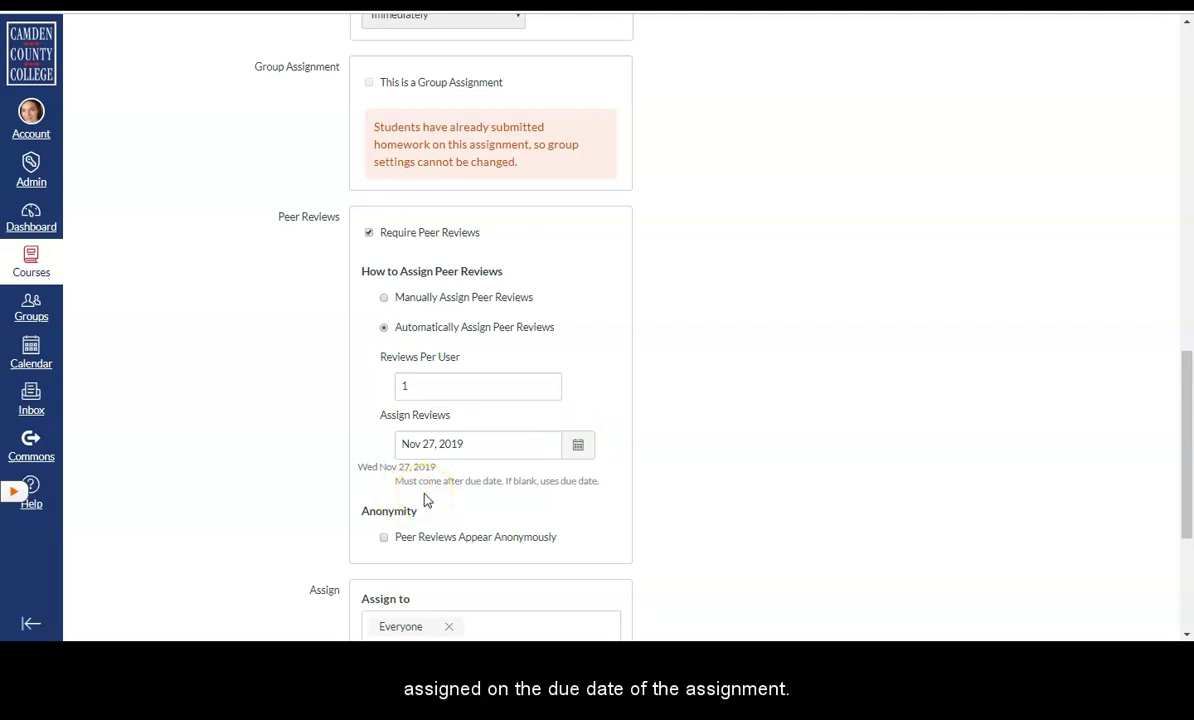
Set the assignment's due date to Nov 26 11:59pm and save the assignment
{"action": "scroll", "coordinate": [500, 460], "scroll_direction": "down", "scroll_amount": 3}
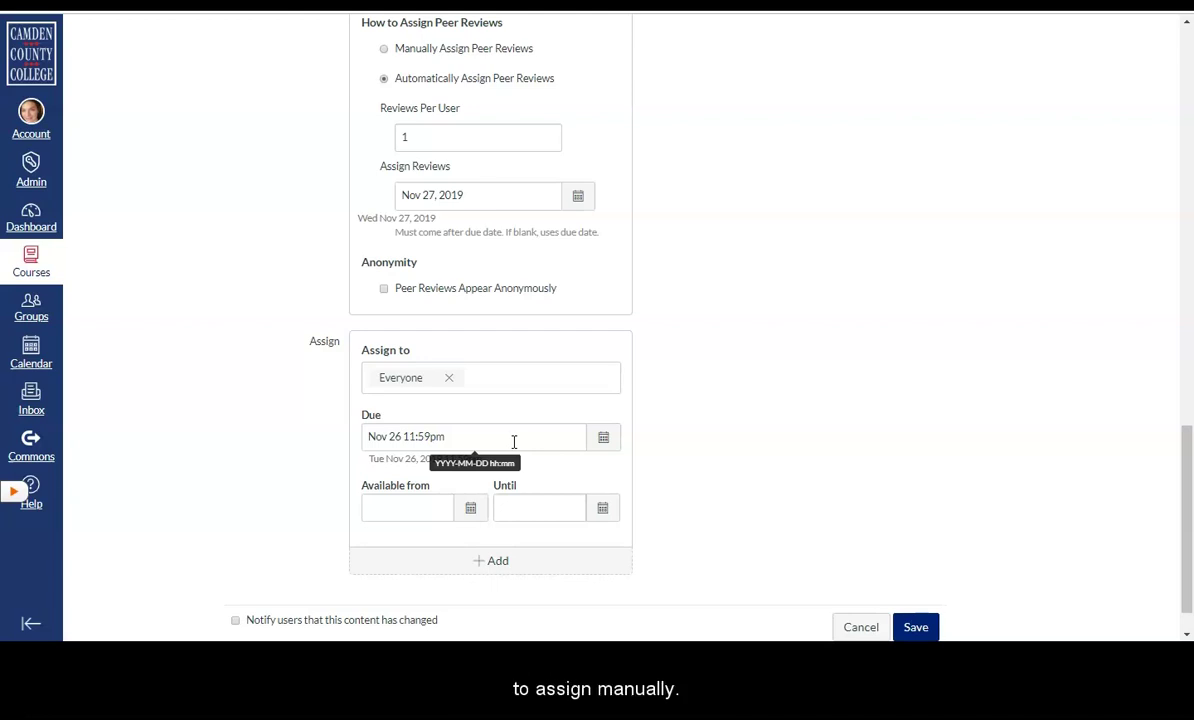
{"action": "left_click", "coordinate": [383, 289]}
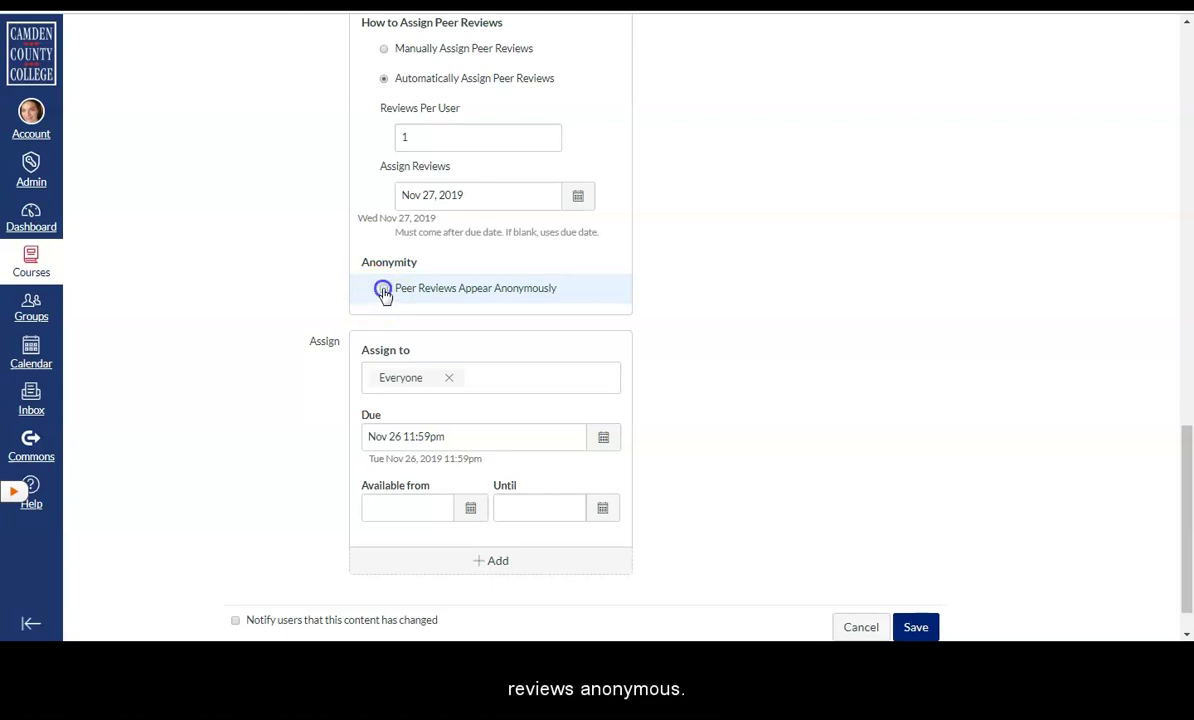
{"action": "scroll", "coordinate": [855, 312], "scroll_direction": "down", "scroll_amount": 1}
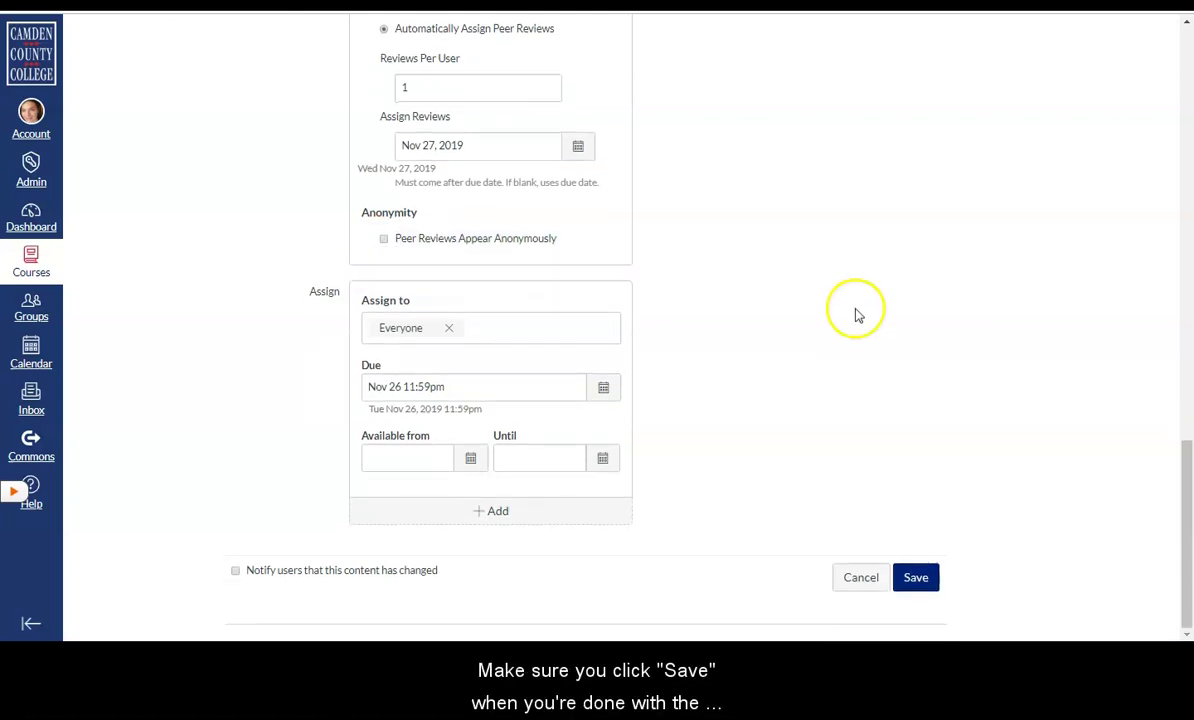
{"action": "left_click", "coordinate": [913, 578]}
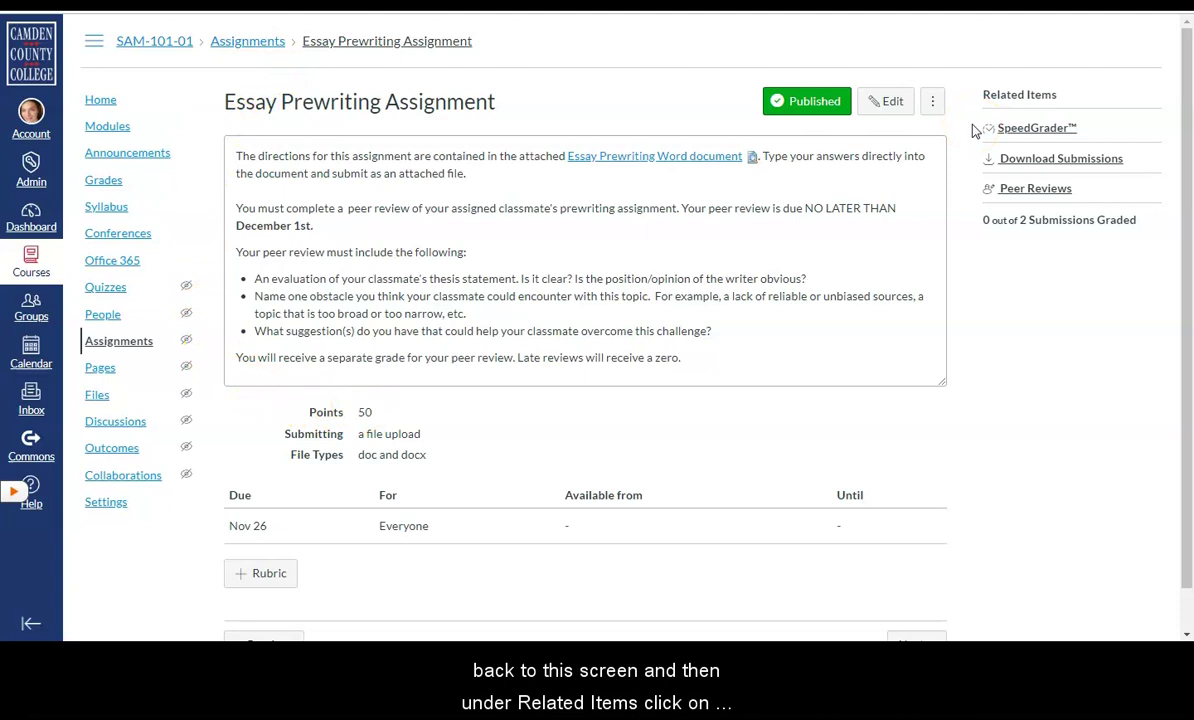
In the assignment's peer reviews, assign the third listed student the submission of the sixth listed student to assess
{"action": "left_click", "coordinate": [1036, 192]}
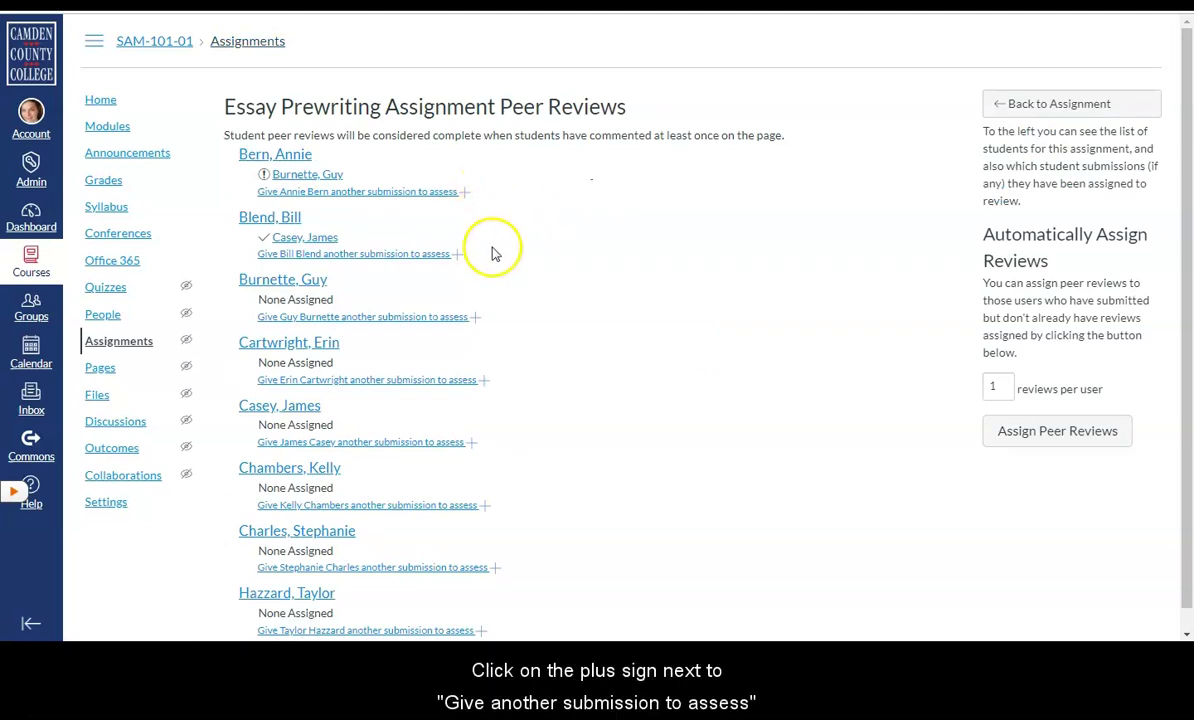
{"action": "left_click", "coordinate": [477, 318]}
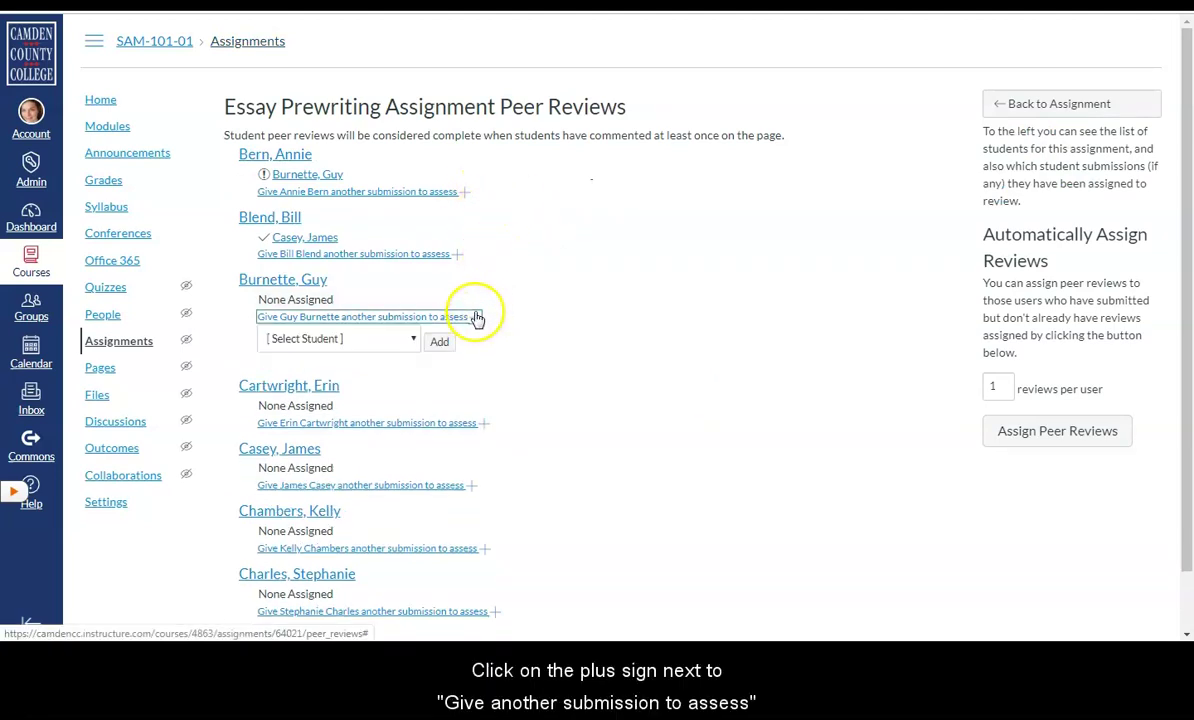
{"action": "left_click", "coordinate": [380, 345]}
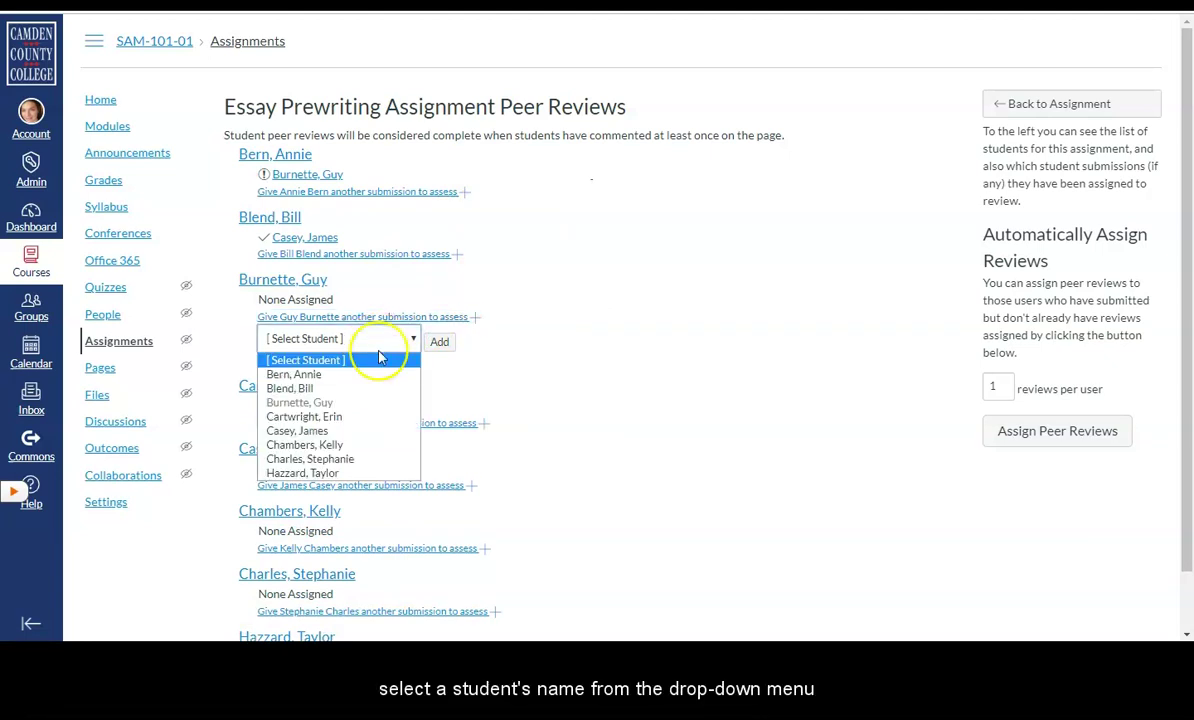
{"action": "left_click", "coordinate": [356, 446]}
{"action": "left_click", "coordinate": [437, 346]}
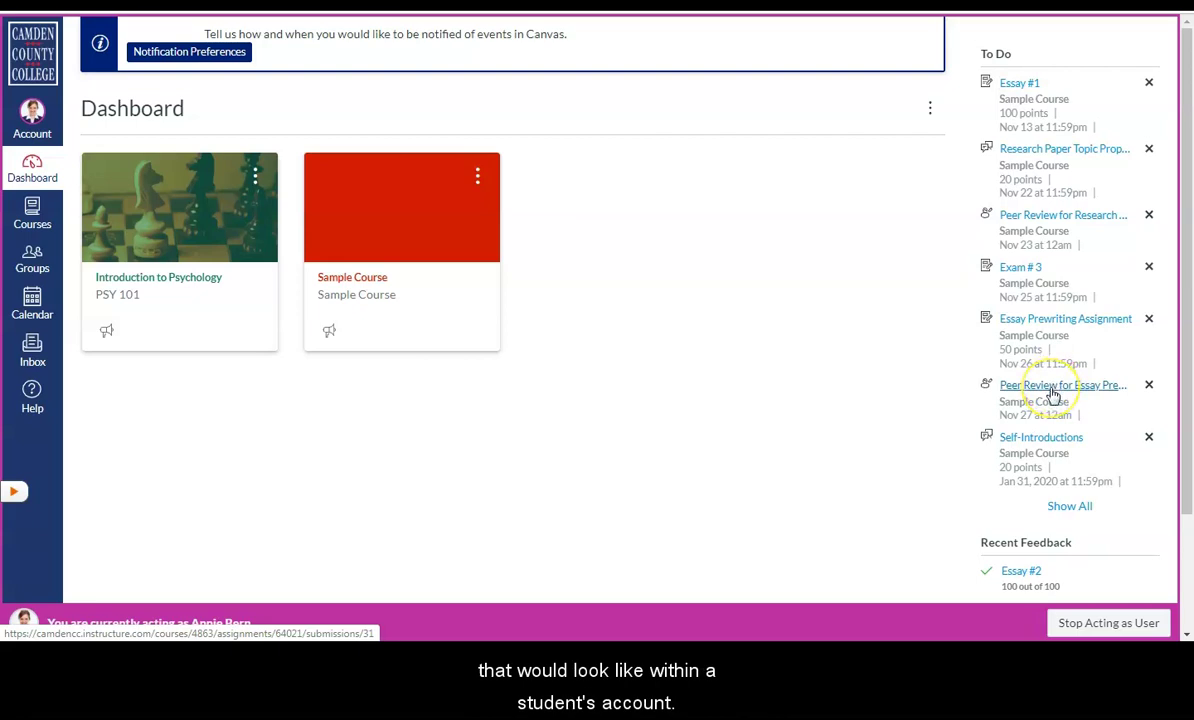
While acting as a student, open the essay prewriting peer review from the To Do list
{"action": "left_click", "coordinate": [1052, 397]}
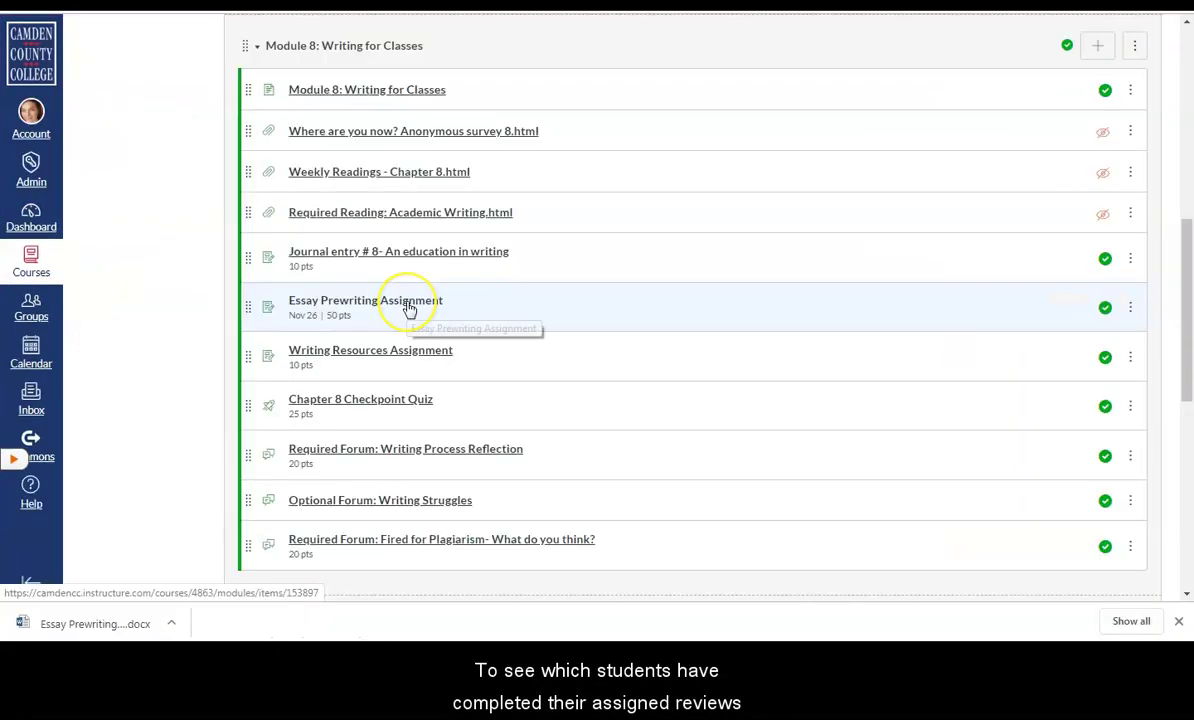
Check the Essay Prewriting Assignment's peer reviews in the instructor's course and open the submission reviewed by the second listed student
{"action": "left_click", "coordinate": [409, 308]}
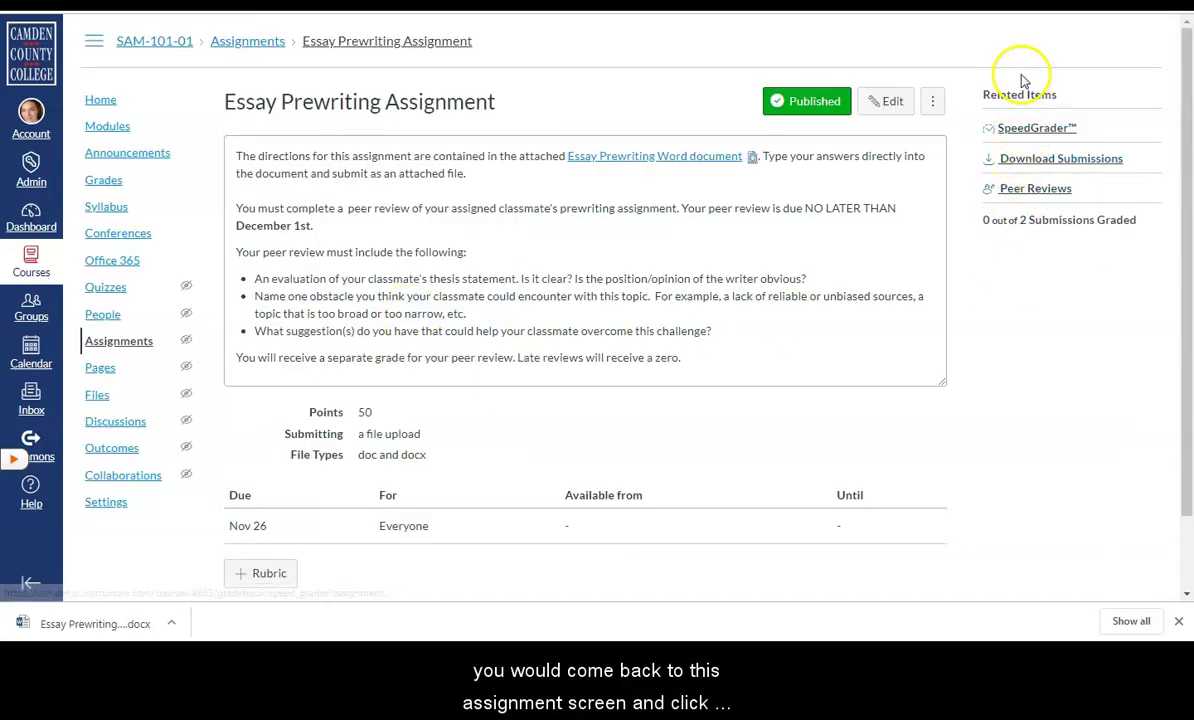
{"action": "left_click", "coordinate": [1025, 193]}
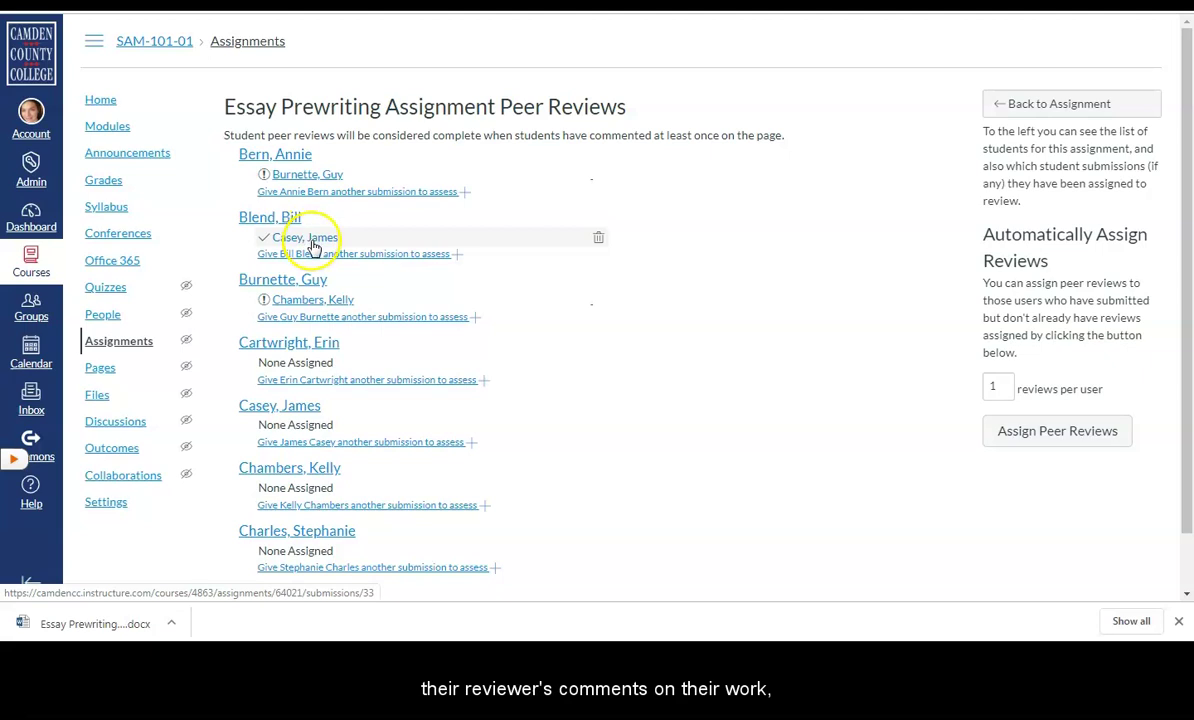
{"action": "left_click", "coordinate": [311, 241]}
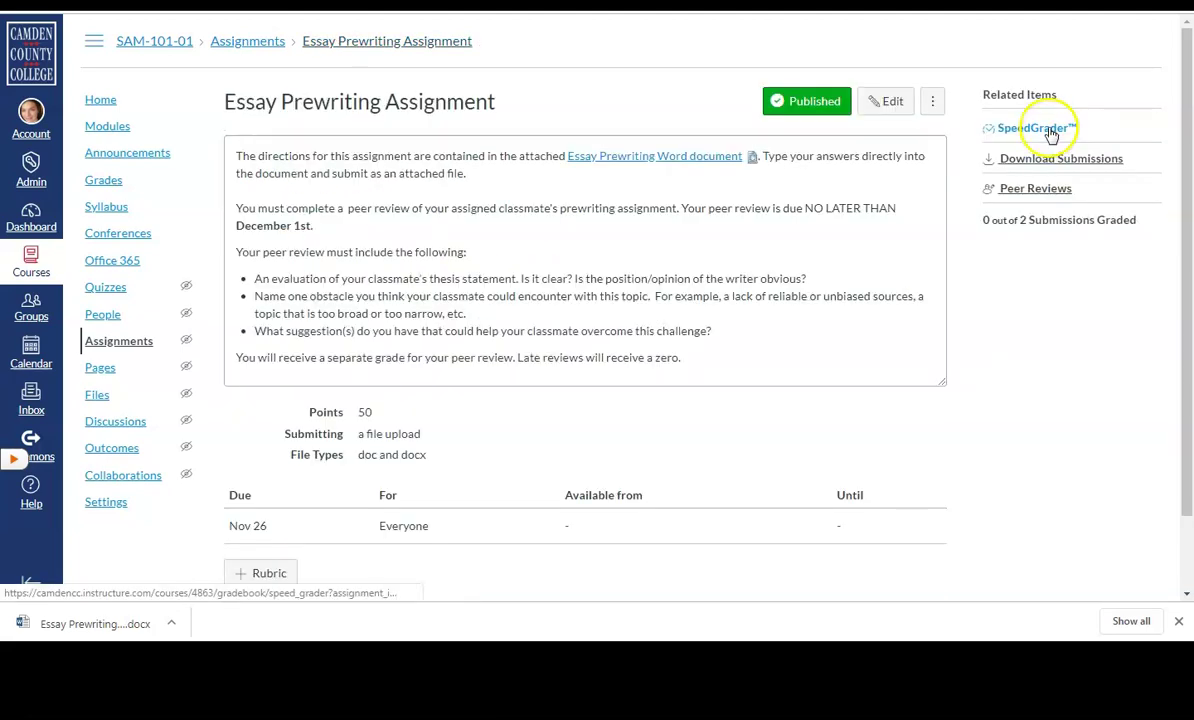
View the reviewed student's submission and peer comment in SpeedGrader, and go to the grade entry
{"action": "left_click", "coordinate": [1049, 131]}
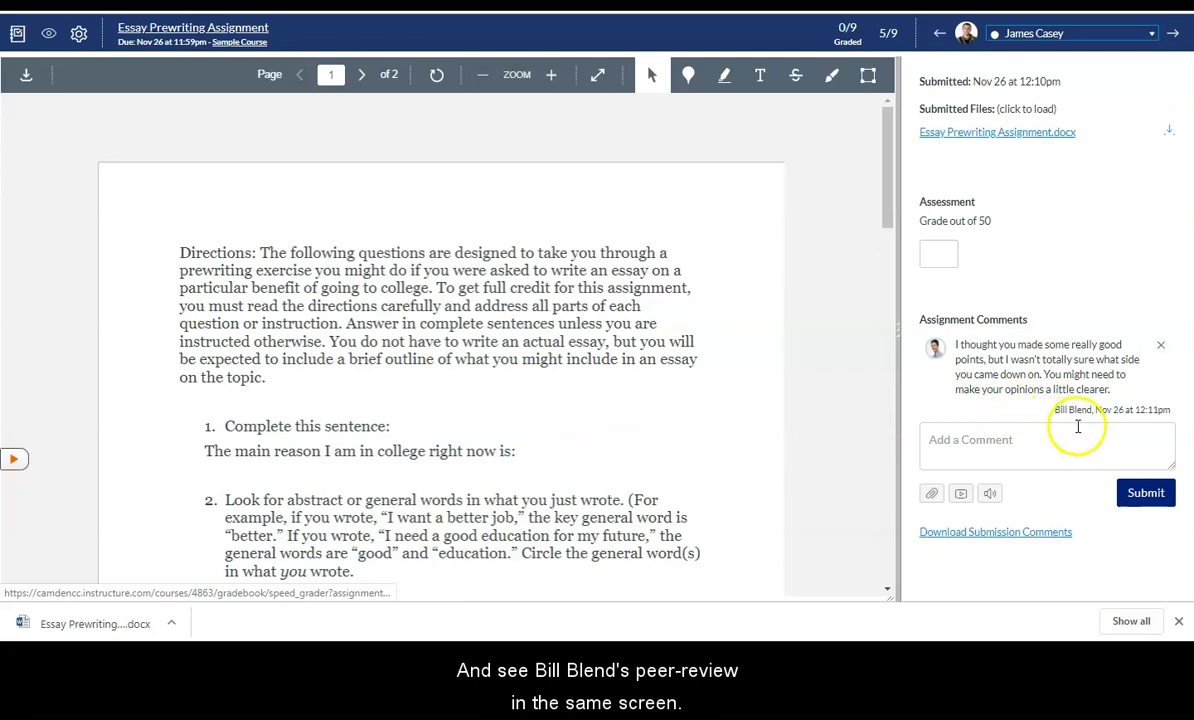
{"action": "left_click", "coordinate": [943, 263]}
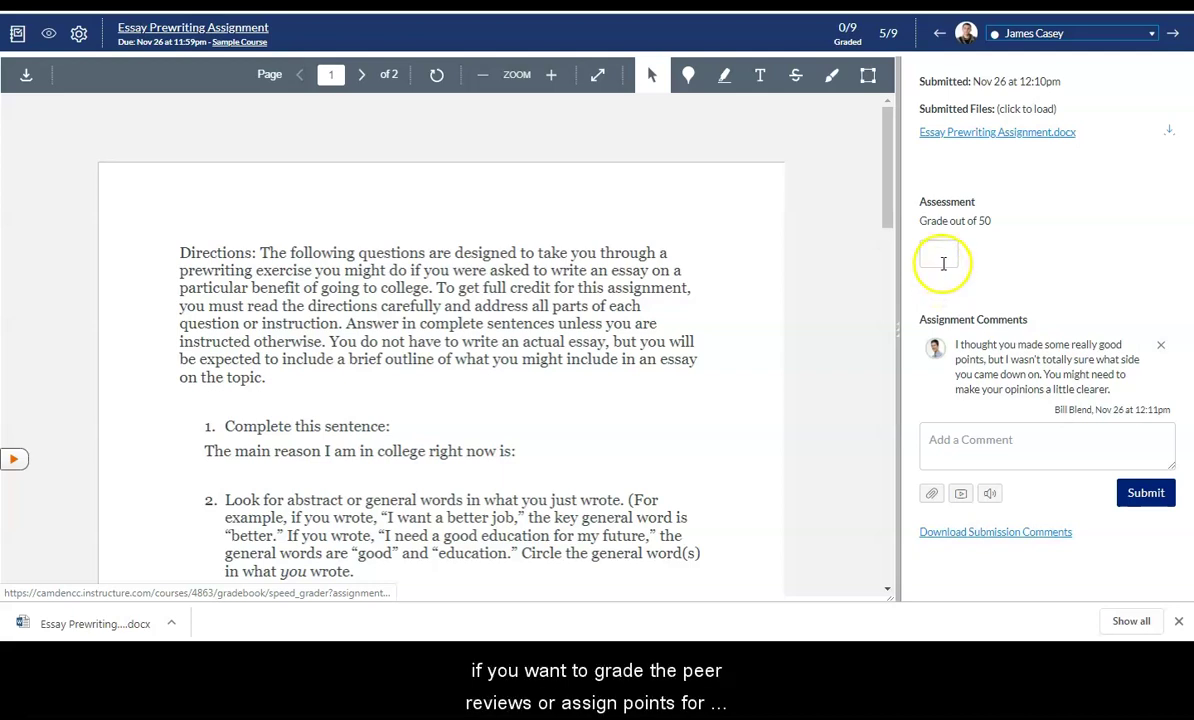